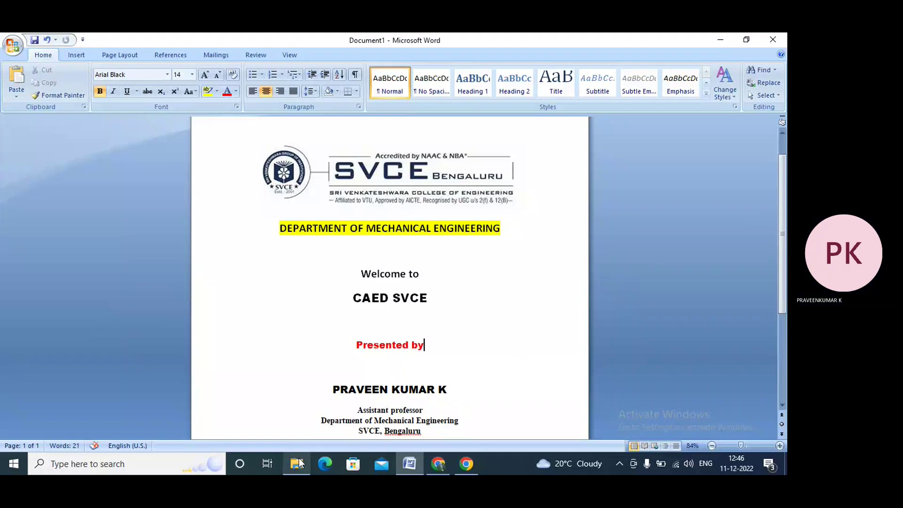
Step: Switch to File Explorer and extract the solid_edge_v_20 archive on Local Disk (E:) to E:\solid_edge_v_20
key(alt+Tab)
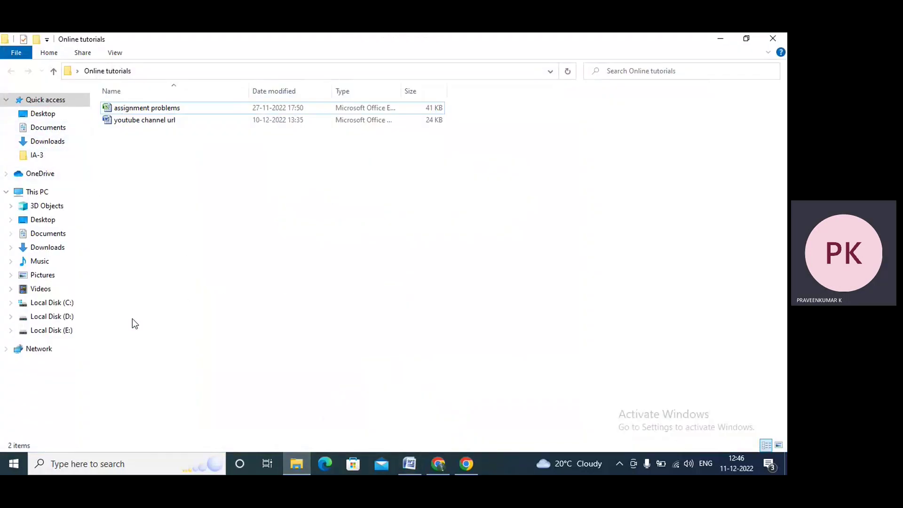
click(61, 318)
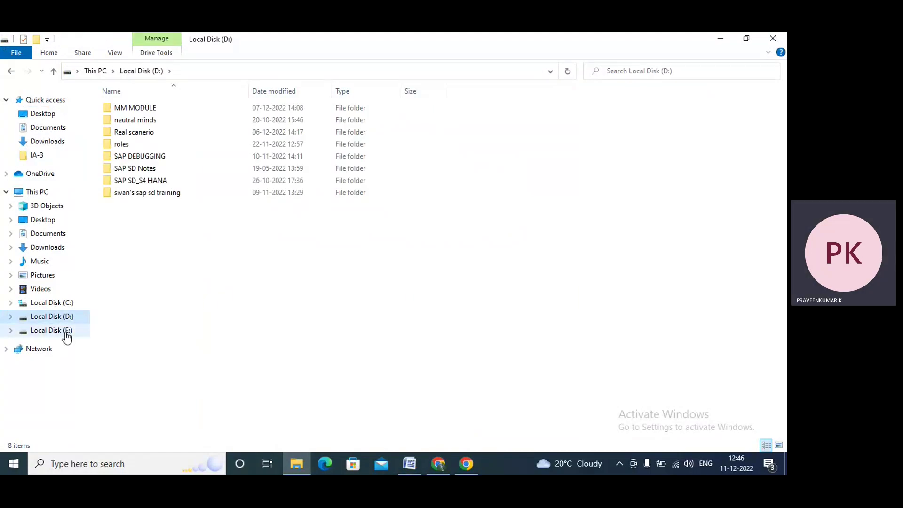
click(61, 331)
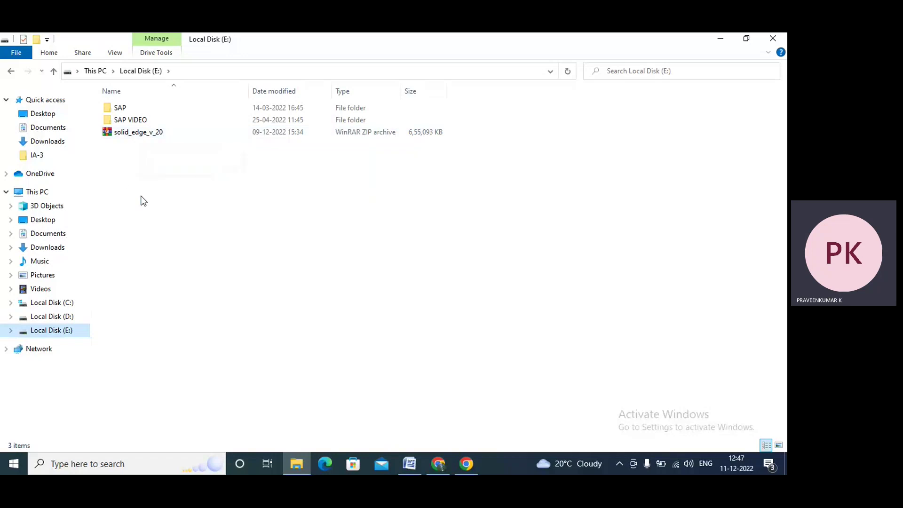
click(128, 133)
right_click(128, 133)
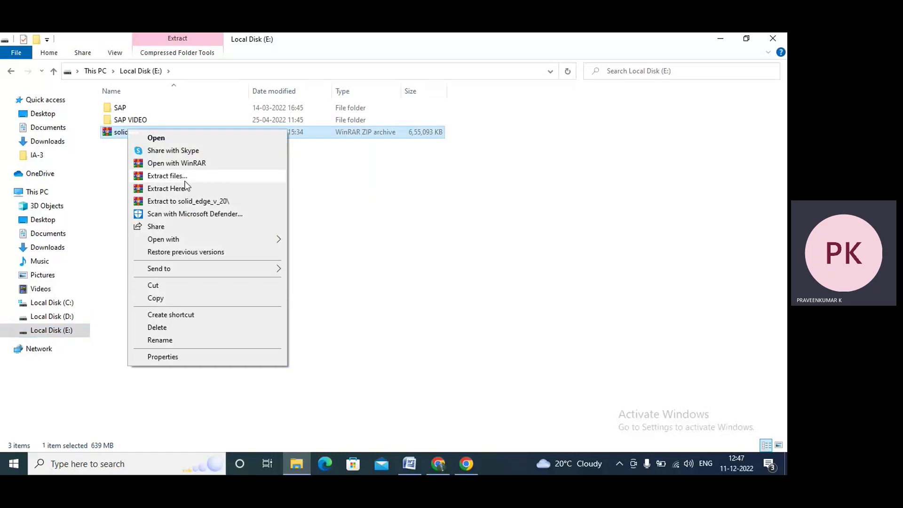
click(167, 176)
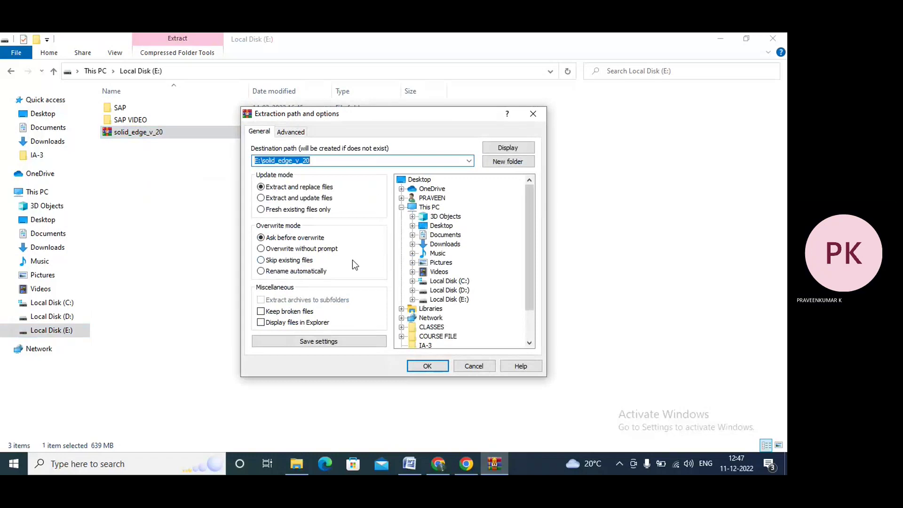
click(428, 366)
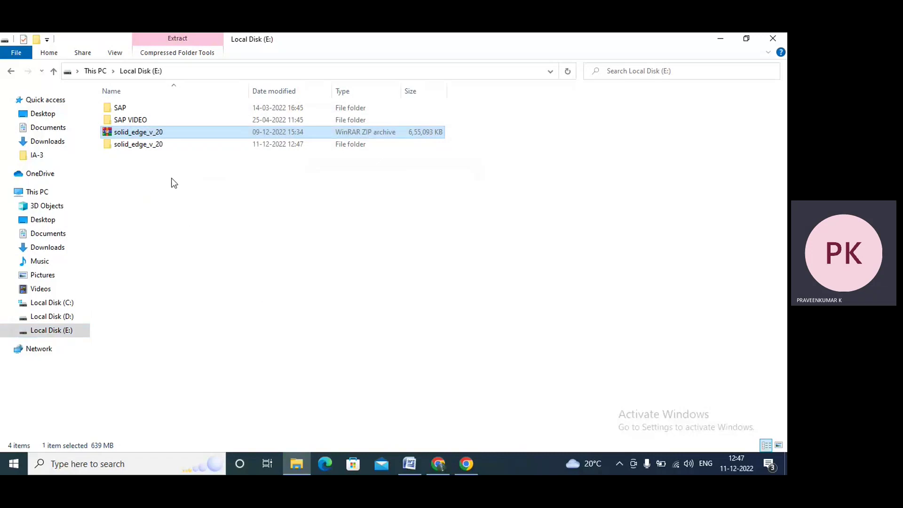
Step: Run the setup application from the Solid Edge subfolder inside the extracted solid_edge_v_20 folder
click(150, 148)
click(199, 221)
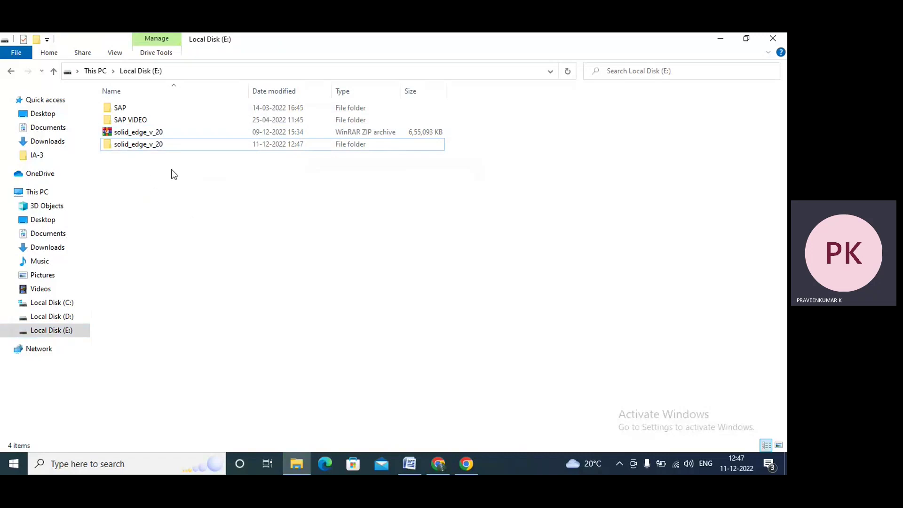
click(147, 146)
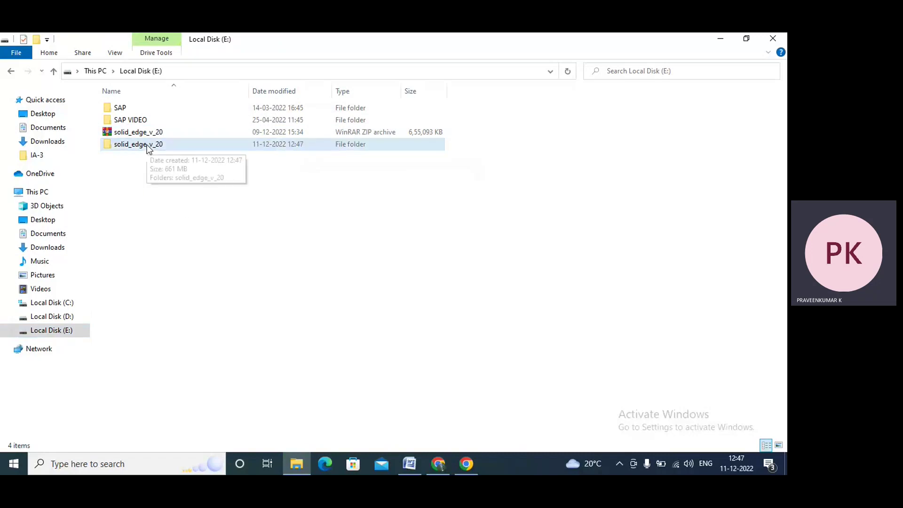
double_click(149, 148)
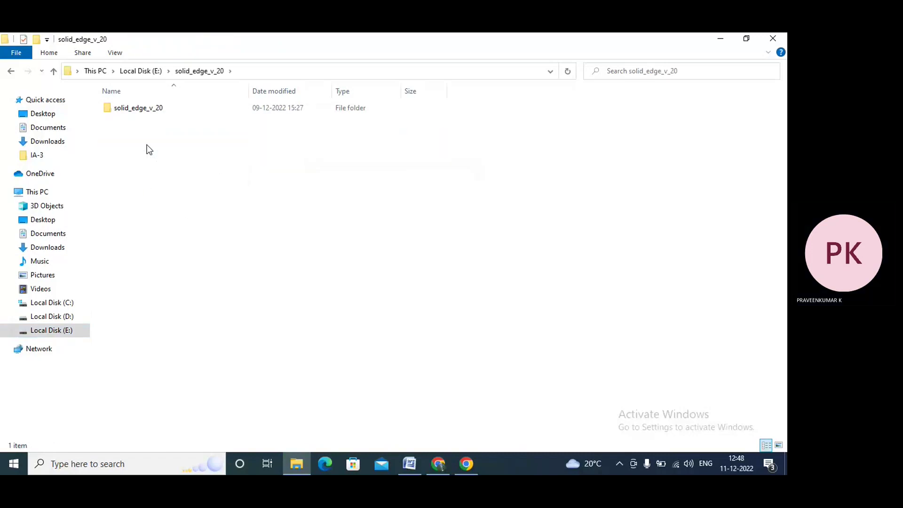
click(143, 112)
double_click(142, 110)
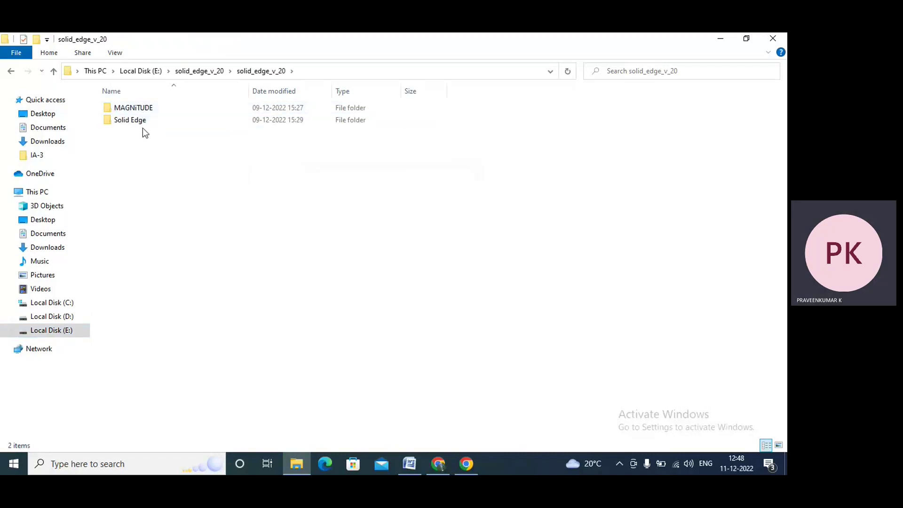
double_click(136, 121)
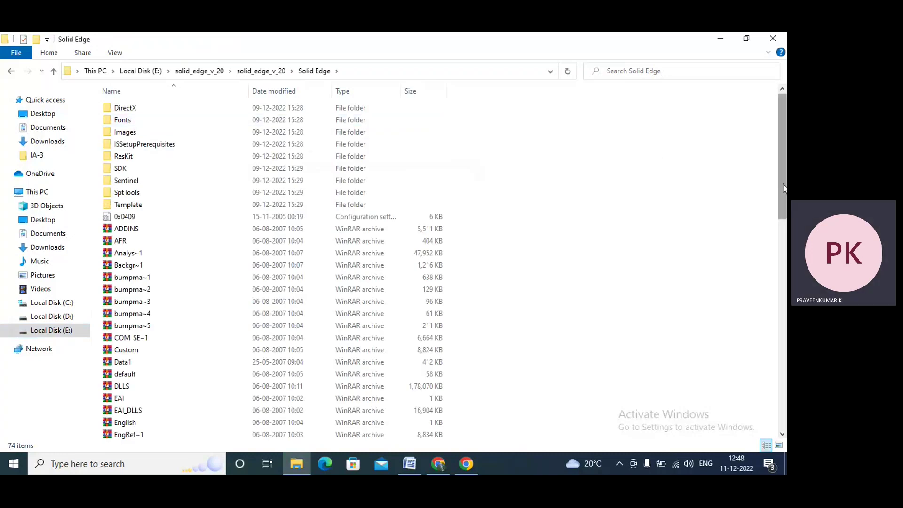
drag(783, 188, 768, 336)
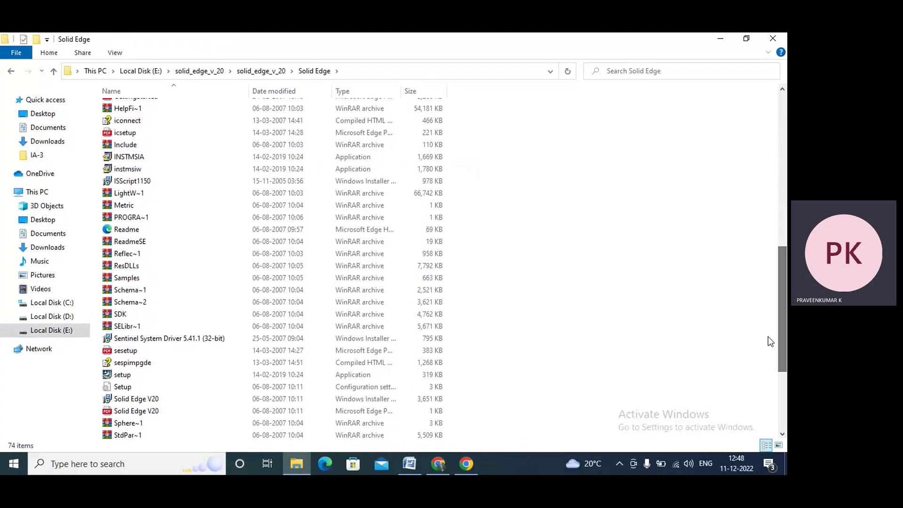
click(128, 376)
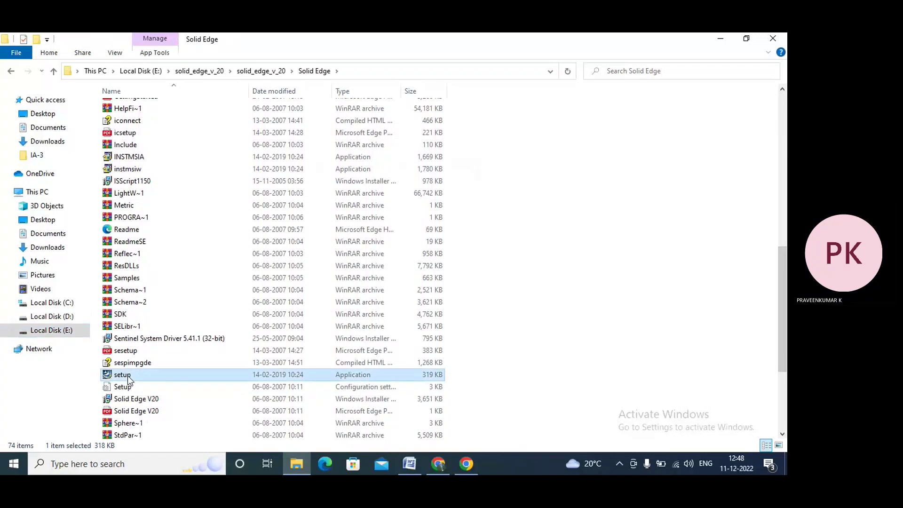
double_click(128, 375)
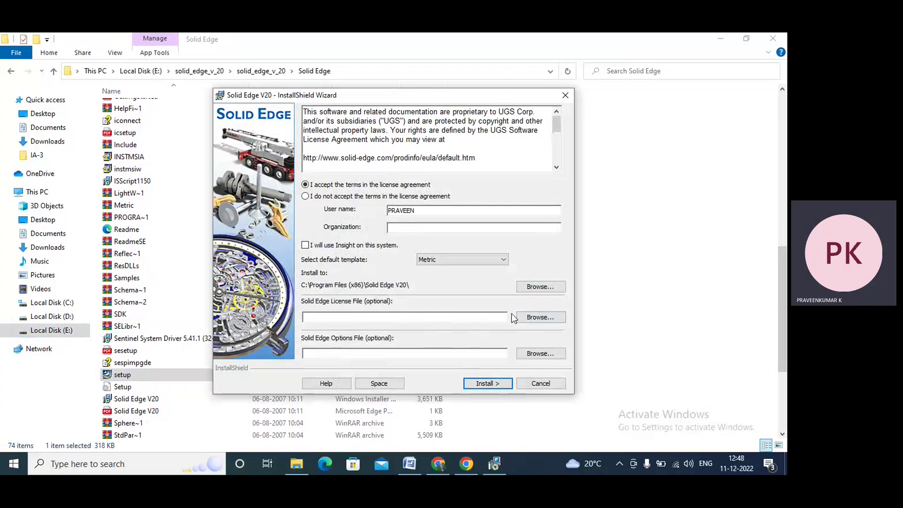
Step: Set the Solid Edge license file to SElicense.dat from the MAGNiTUDE folder within E:\solid_edge_v_20\solid_edge_v_20
click(544, 319)
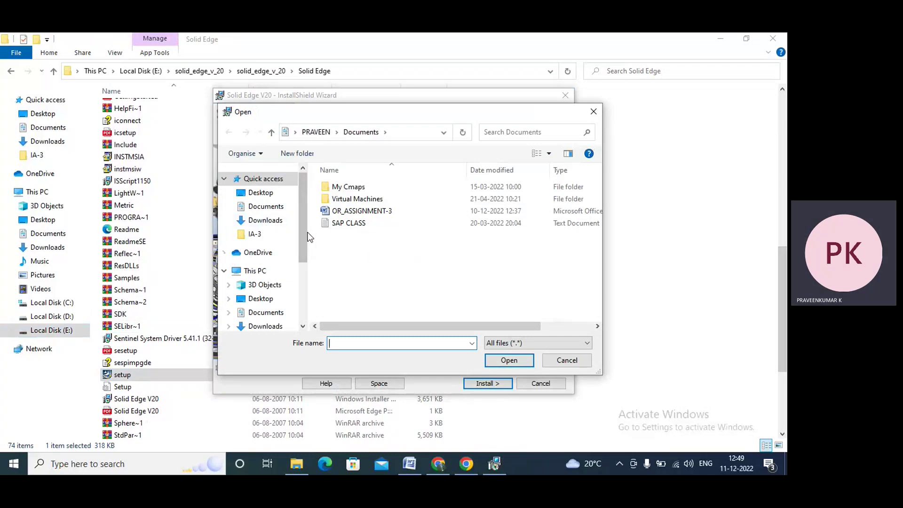
drag(302, 233, 299, 284)
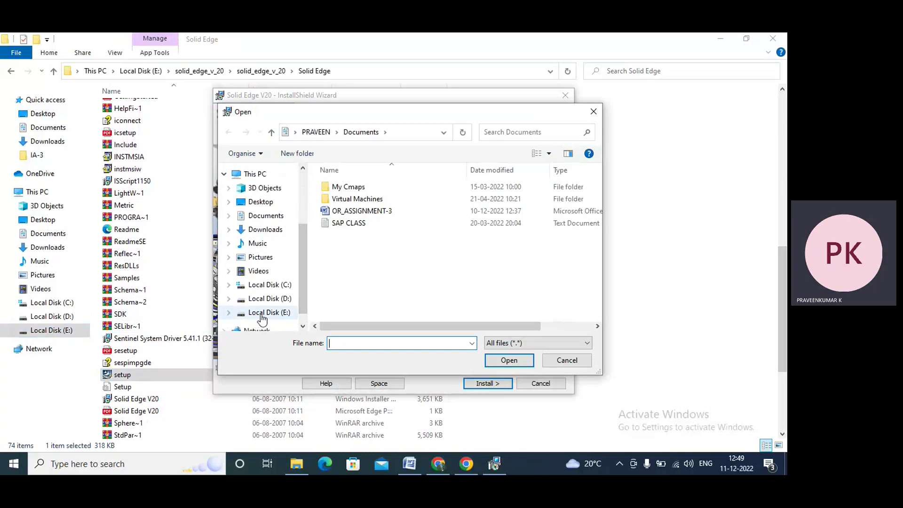
click(262, 314)
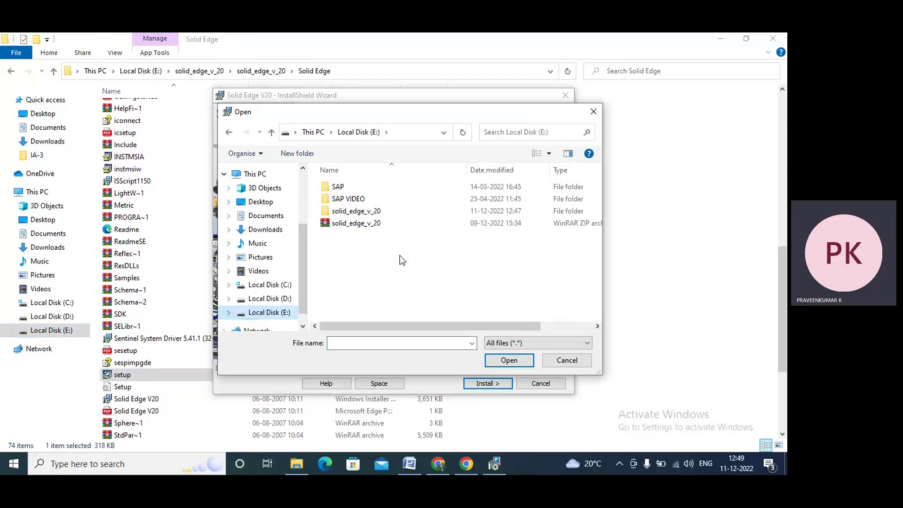
double_click(365, 212)
double_click(357, 188)
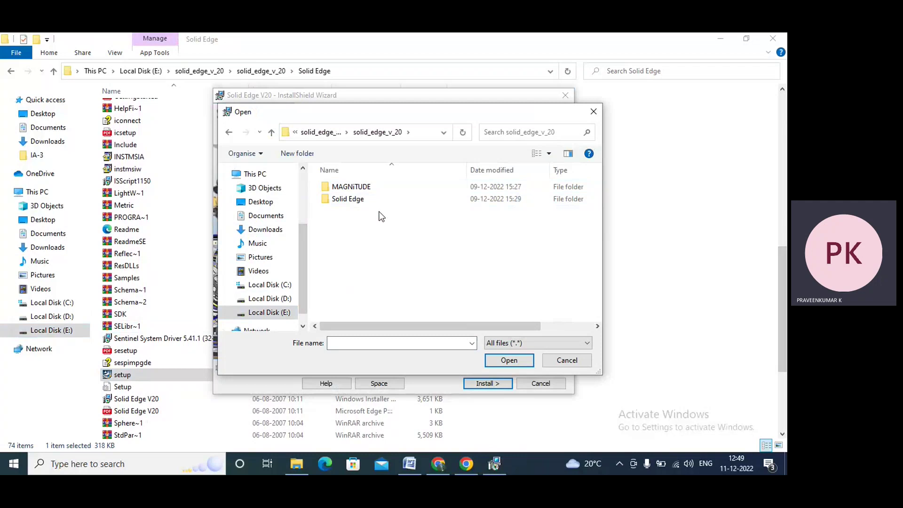
double_click(362, 188)
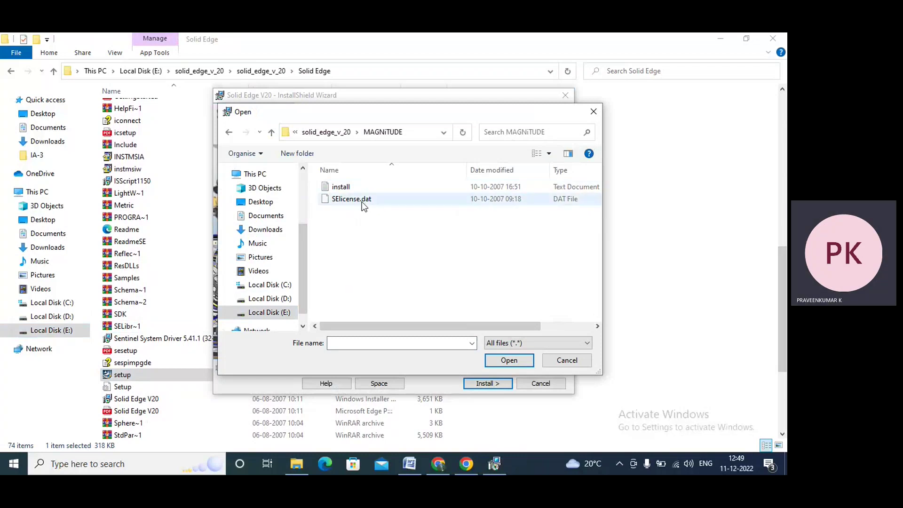
click(361, 202)
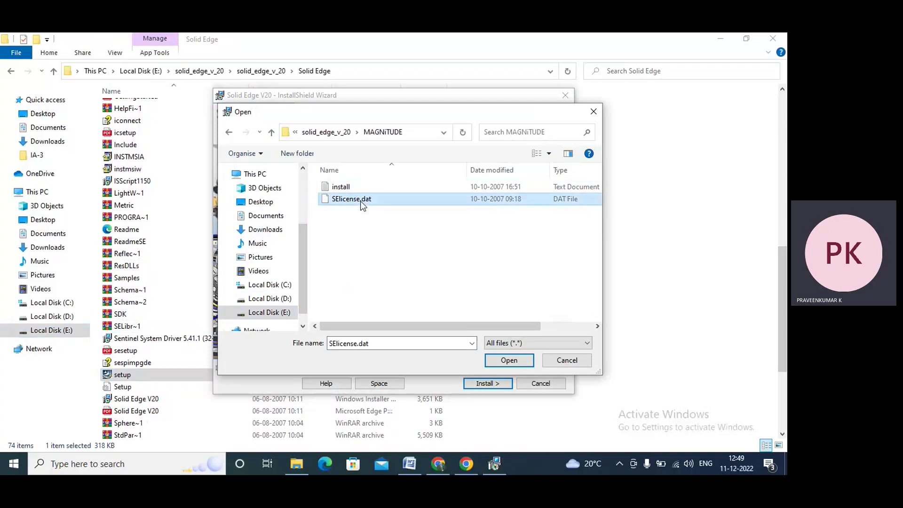
click(509, 360)
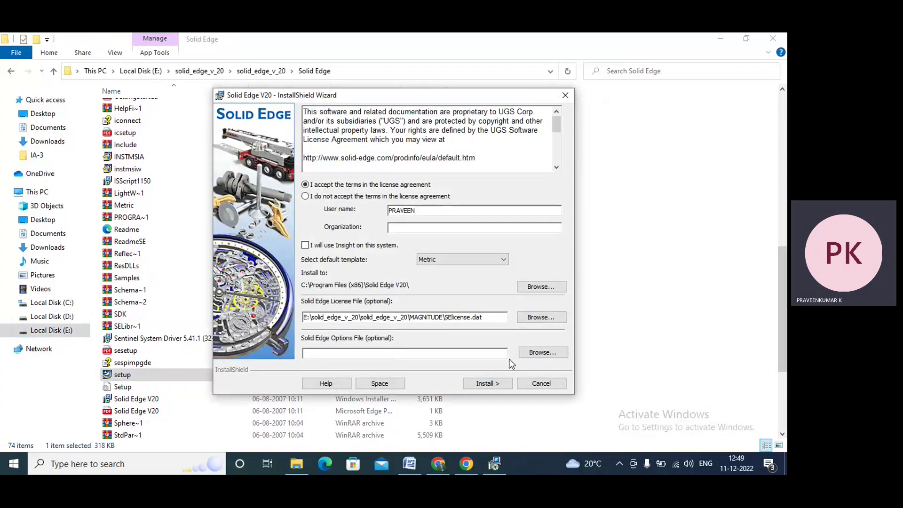
Step: Install Solid Edge V20, cancelling the .NET Framework 3.5 feature request, and finish the installation wizard
click(486, 384)
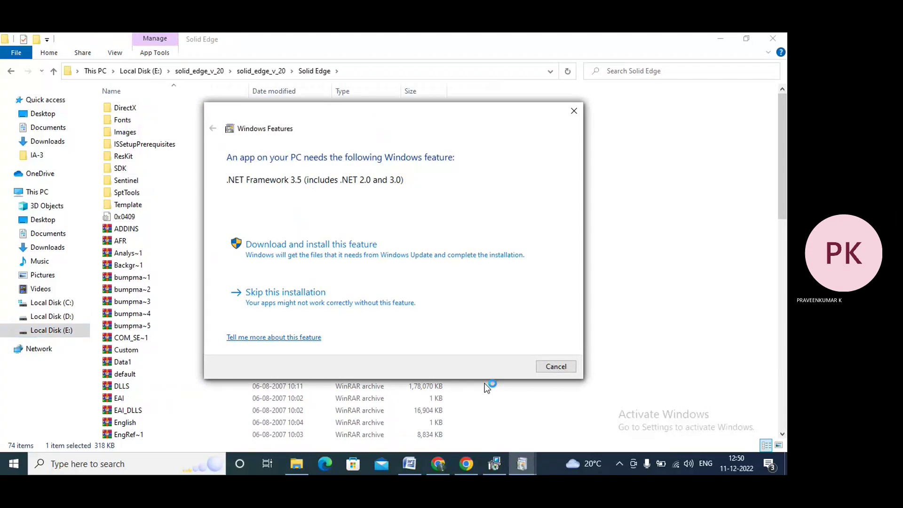
click(556, 367)
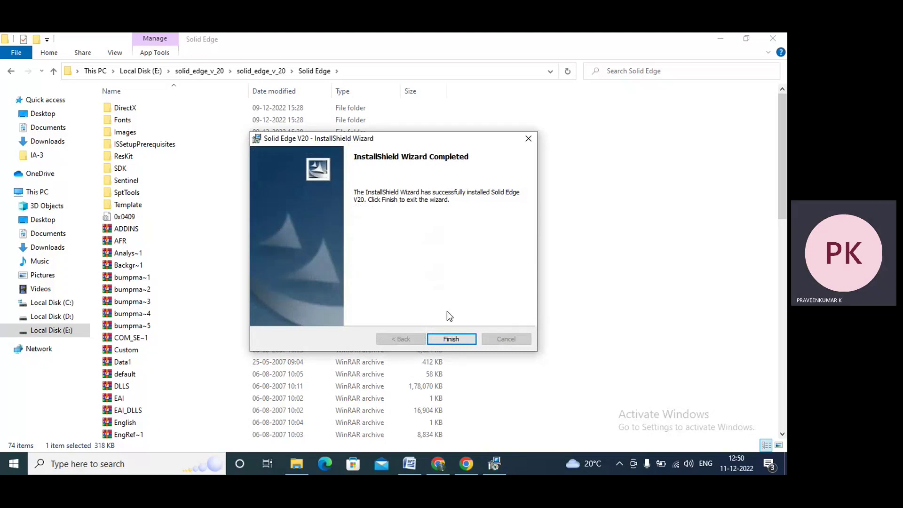
click(450, 340)
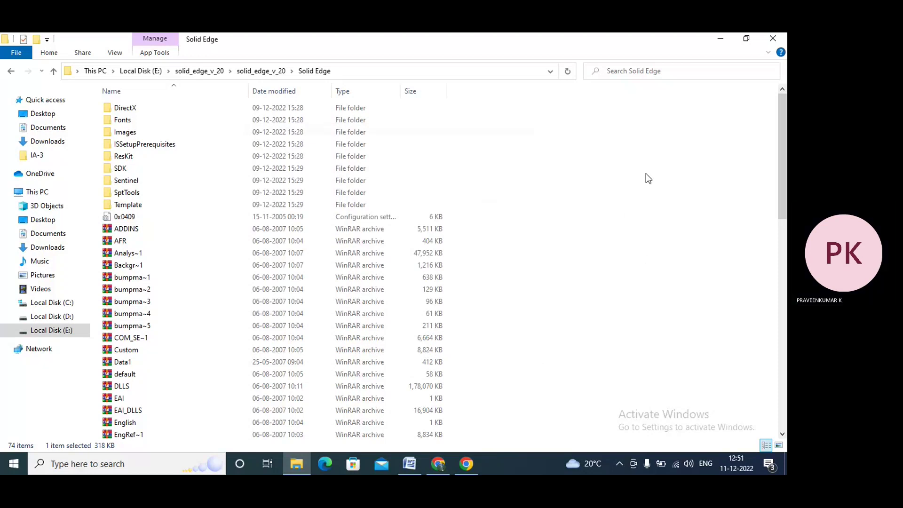
Step: Minimize the open windows, launch Solid Edge V20 from the desktop to check that it starts, and close it
click(720, 39)
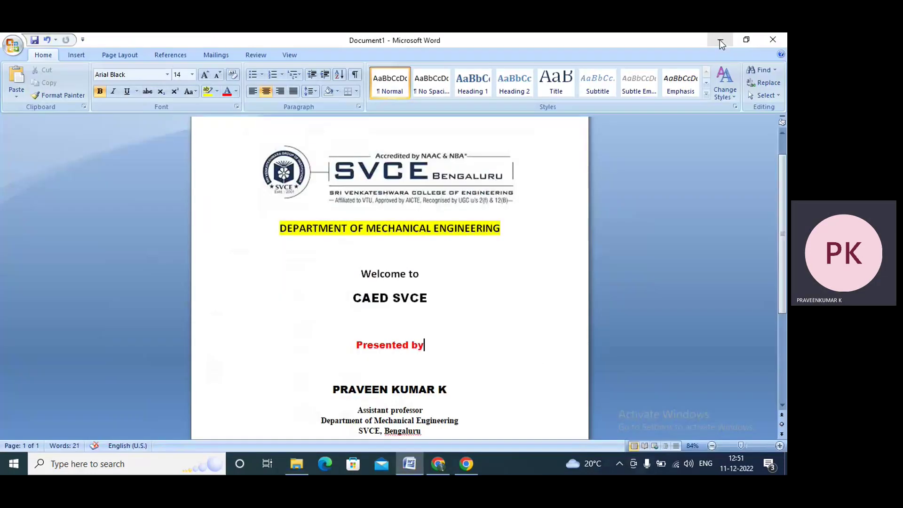
click(720, 40)
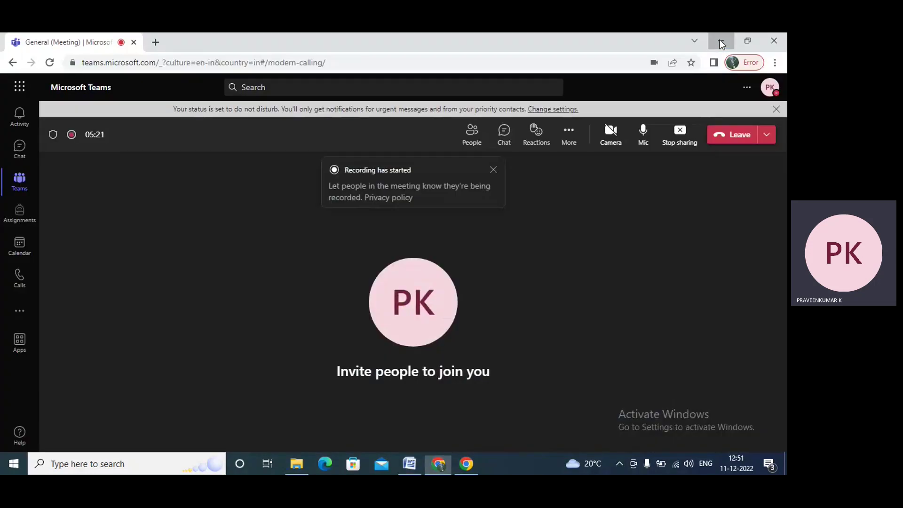
click(720, 39)
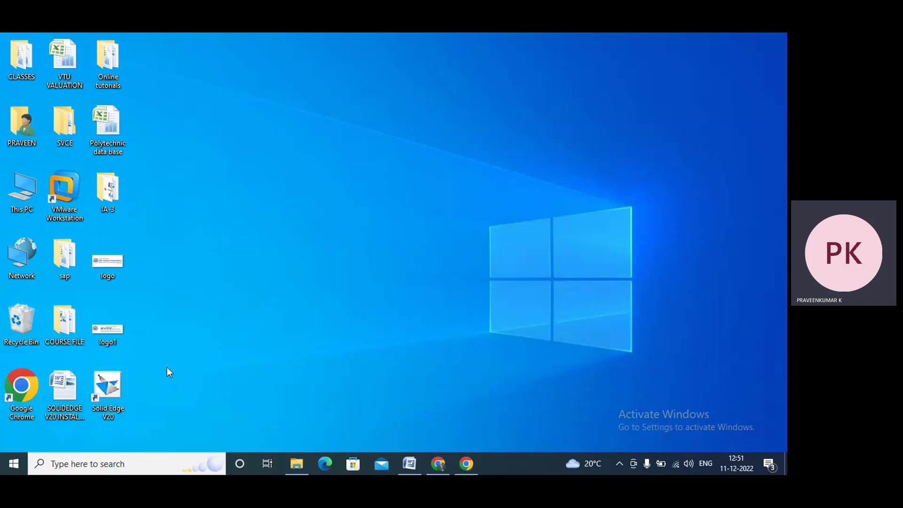
double_click(113, 387)
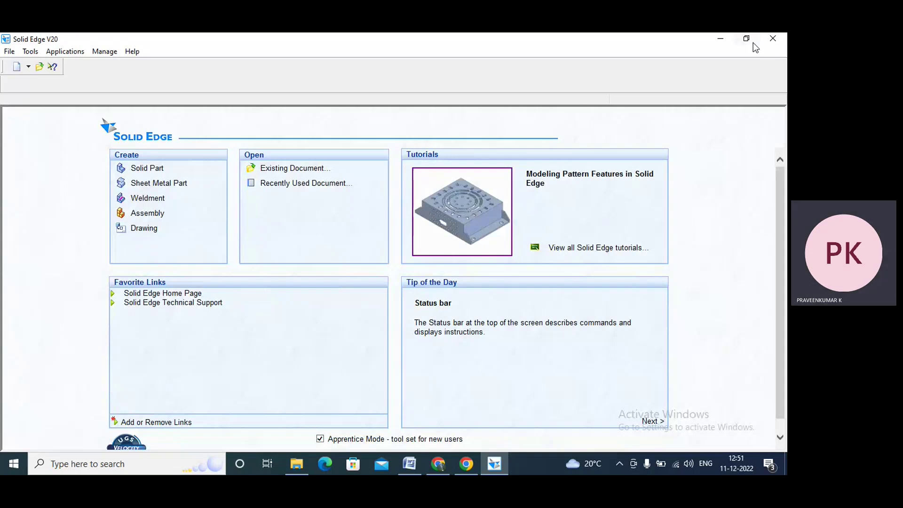
click(771, 40)
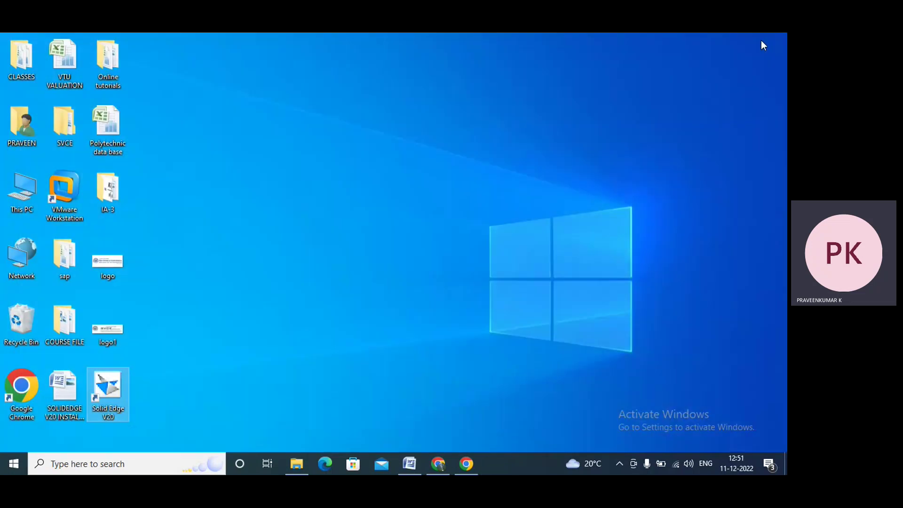
click(294, 237)
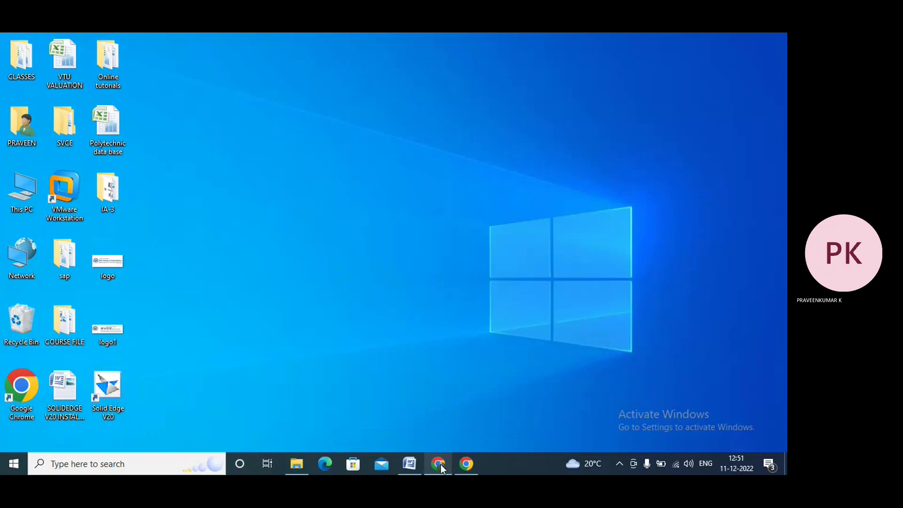
mouse_move(441, 464)
click(428, 426)
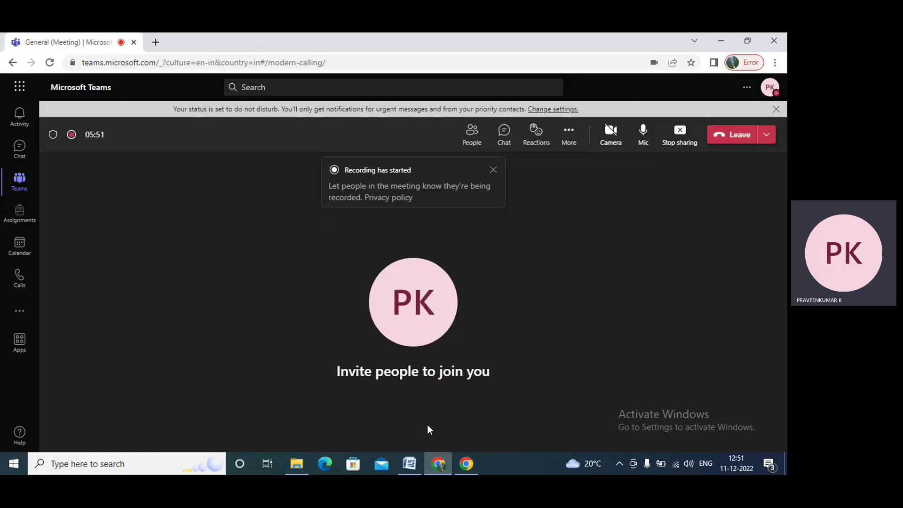
click(410, 465)
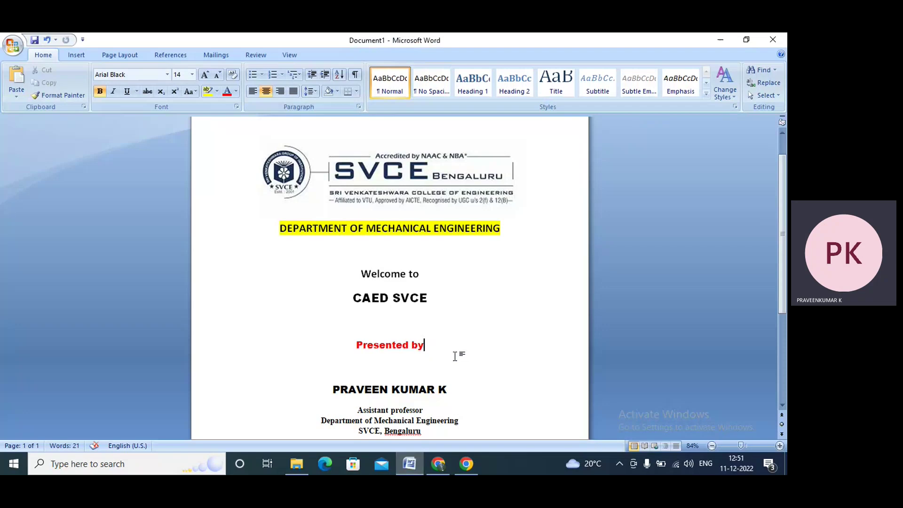
mouse_move(444, 461)
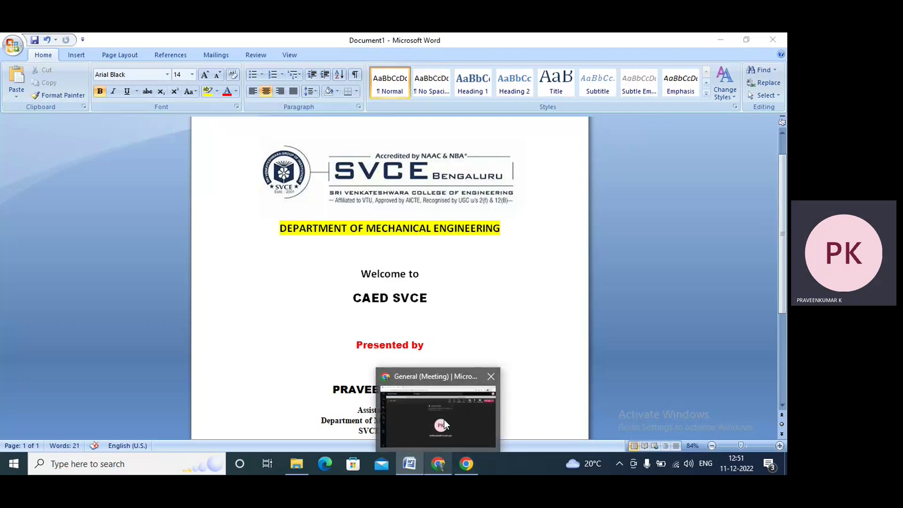
click(444, 419)
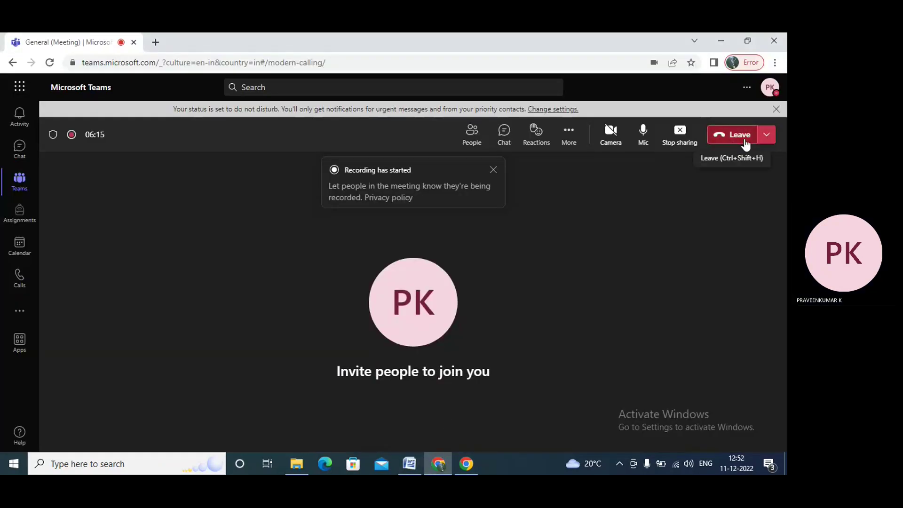